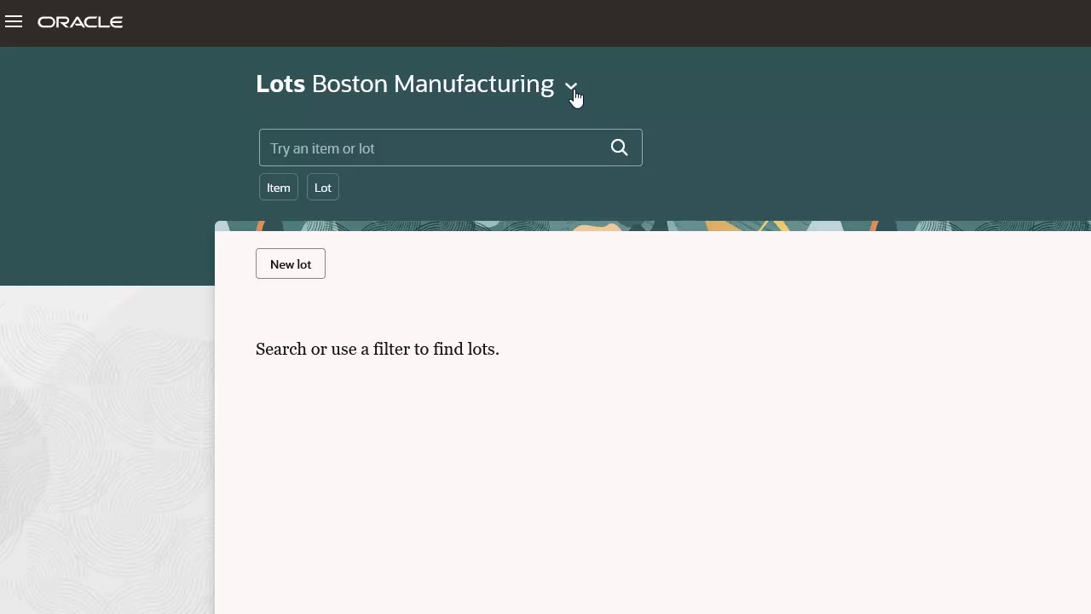
# Step: Switch the Lots page to the Seattle Manufacturing organization
pyautogui.click(572, 87)
pyautogui.write('Sea')
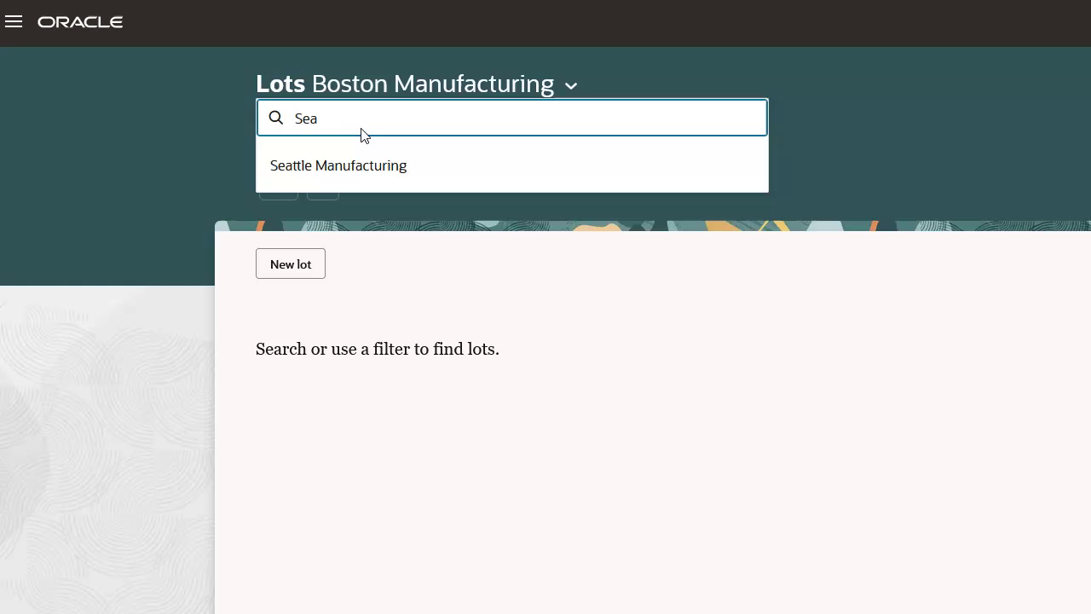
pyautogui.click(366, 167)
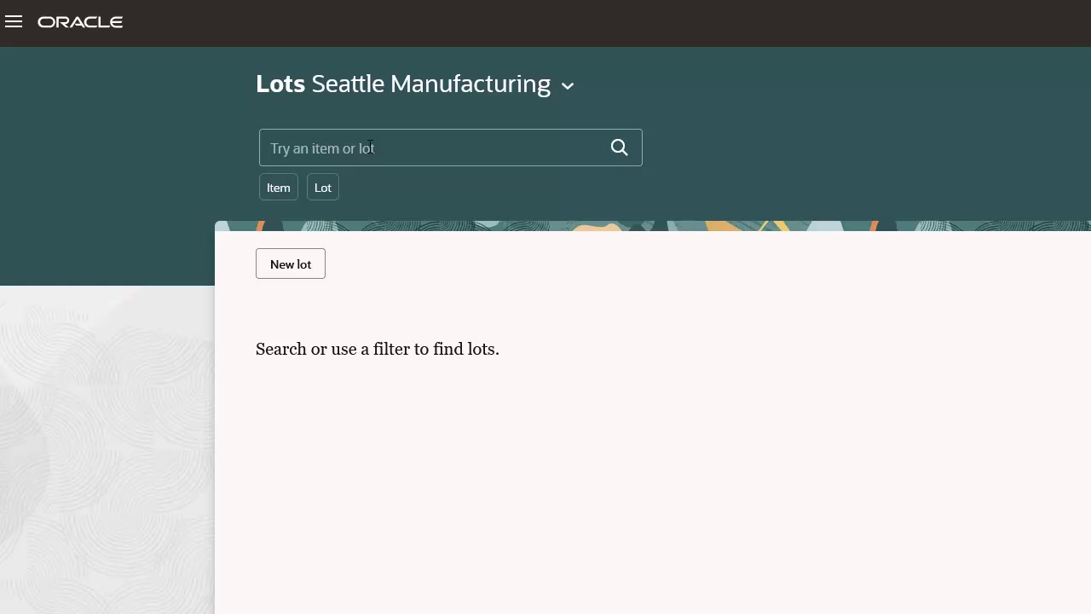
# Step: Search for the lots of item INV-101
pyautogui.click(371, 145)
pyautogui.write('INV-101')
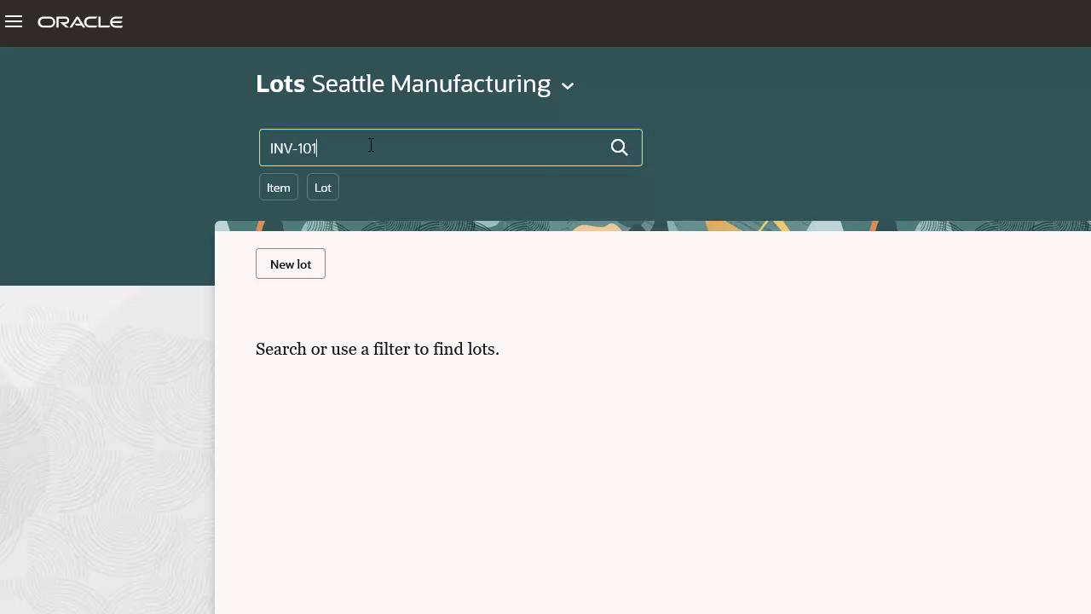
pyautogui.press('Return')
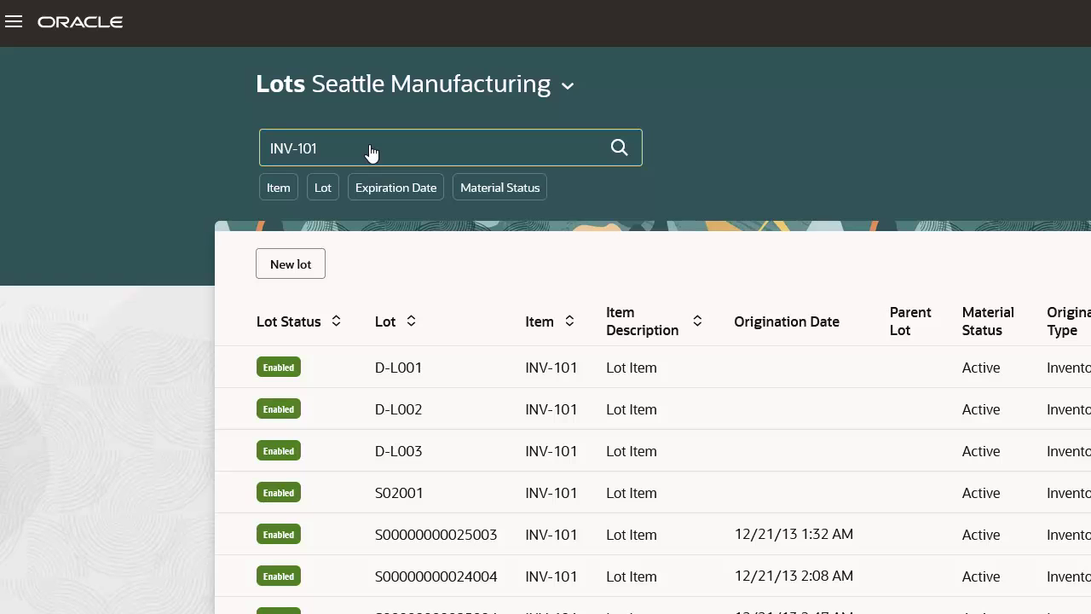
# Step: Filter the INV-101 lot results by lot number S3
pyautogui.click(322, 187)
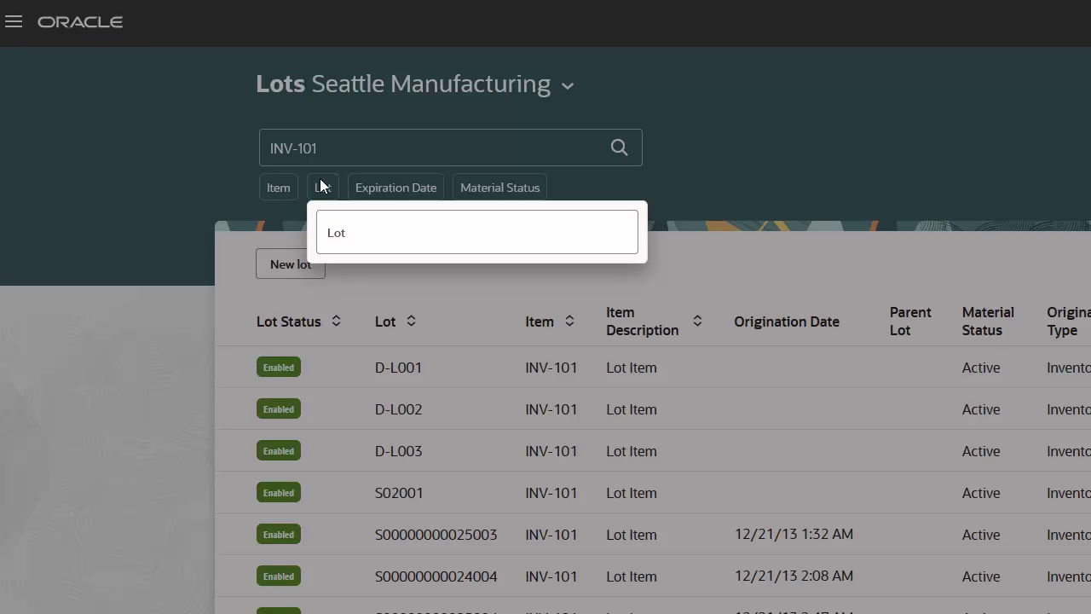
pyautogui.write('S3')
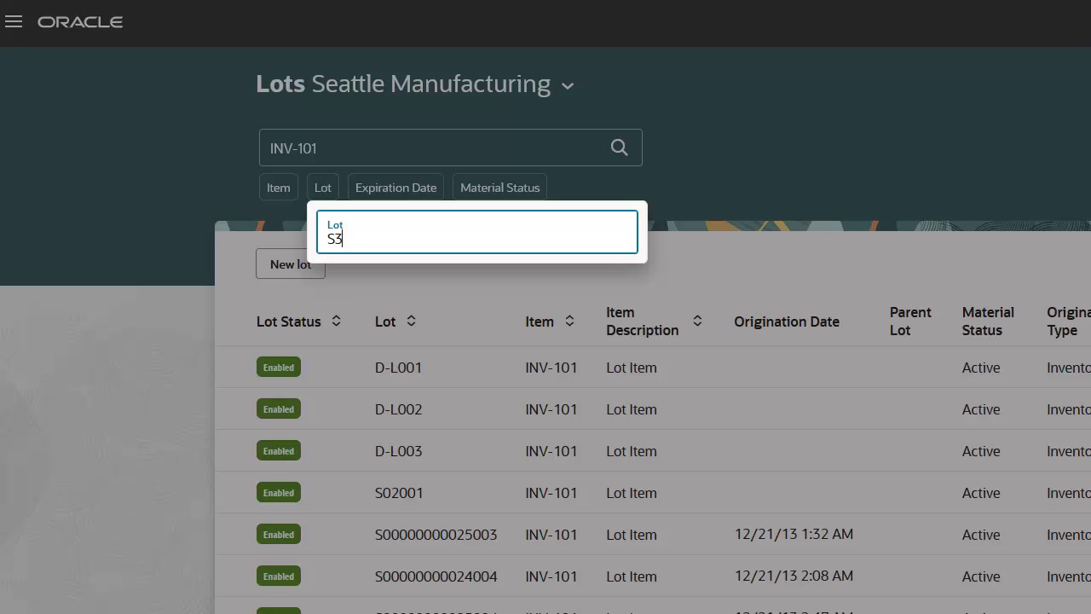
pyautogui.press('Return')
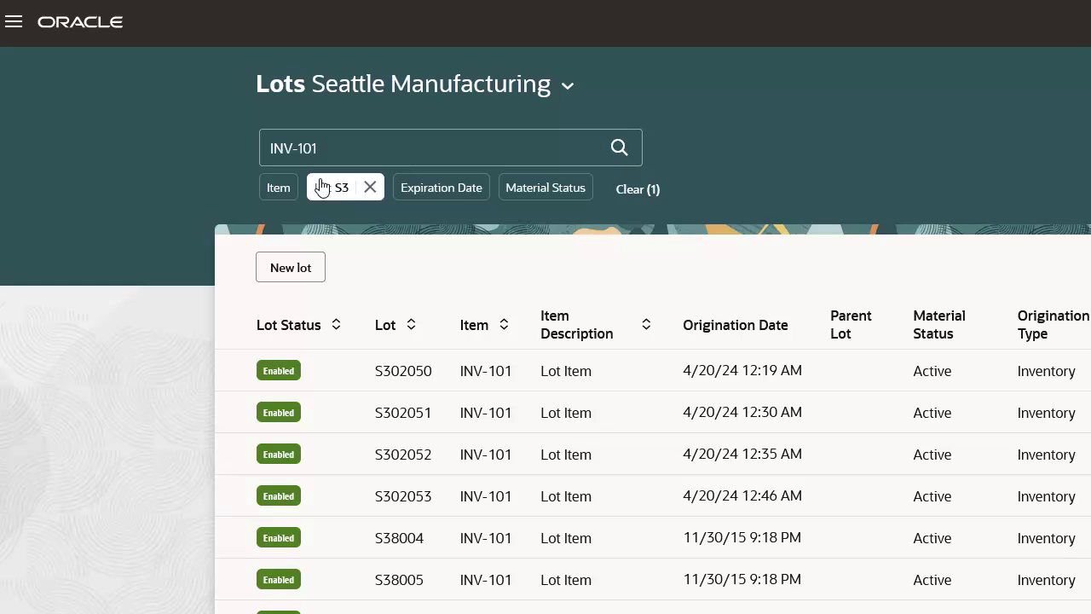
# Step: Create lot ABC-9876 for item INV-101, leaving the Hold Until Date blank
pyautogui.click(303, 266)
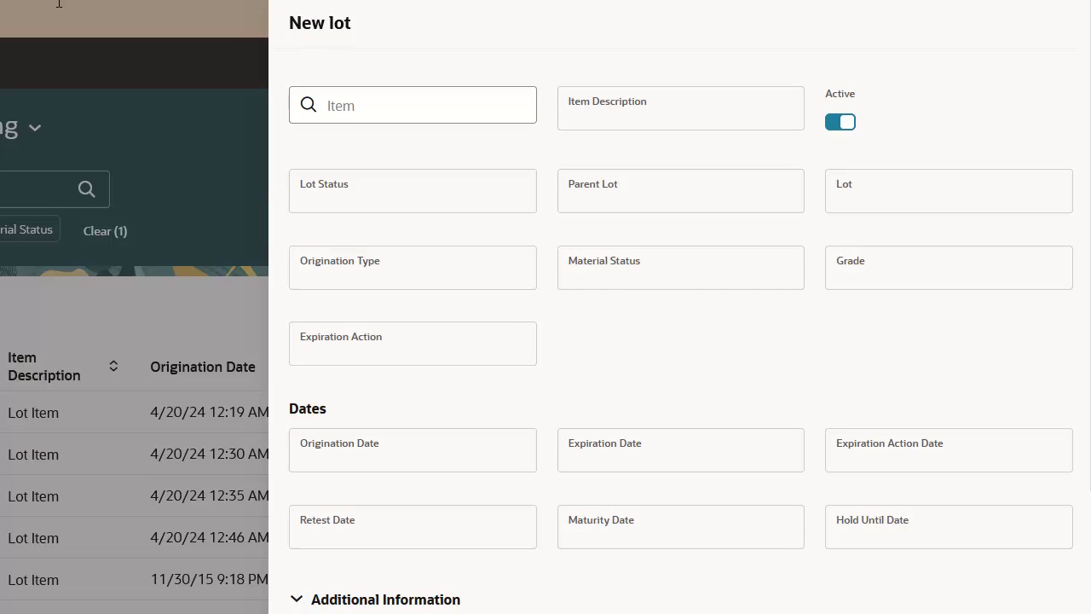
pyautogui.click(336, 108)
pyautogui.write('INV-')
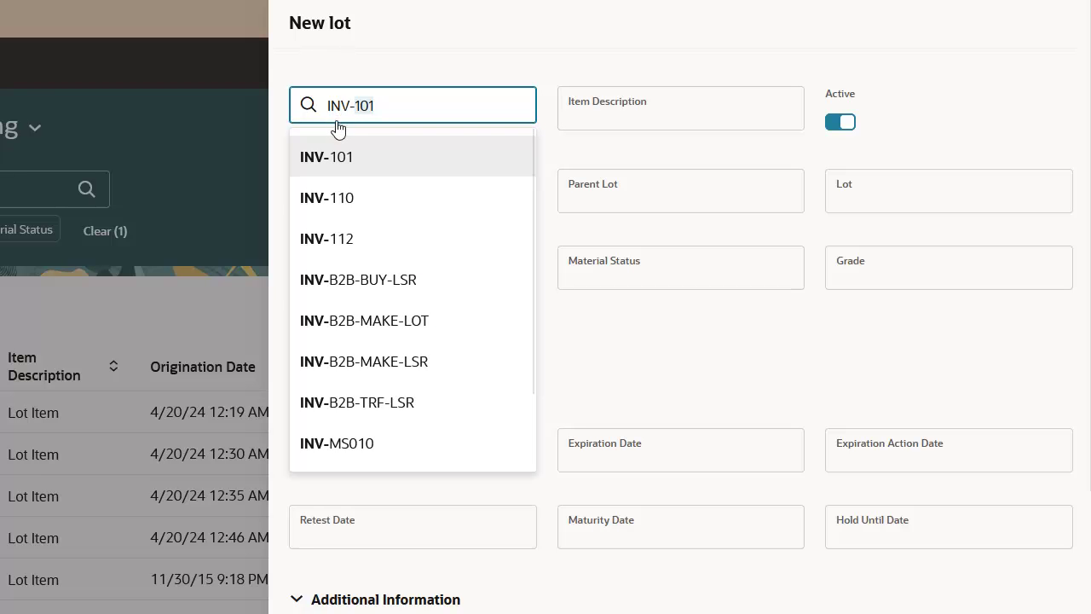
pyautogui.click(338, 156)
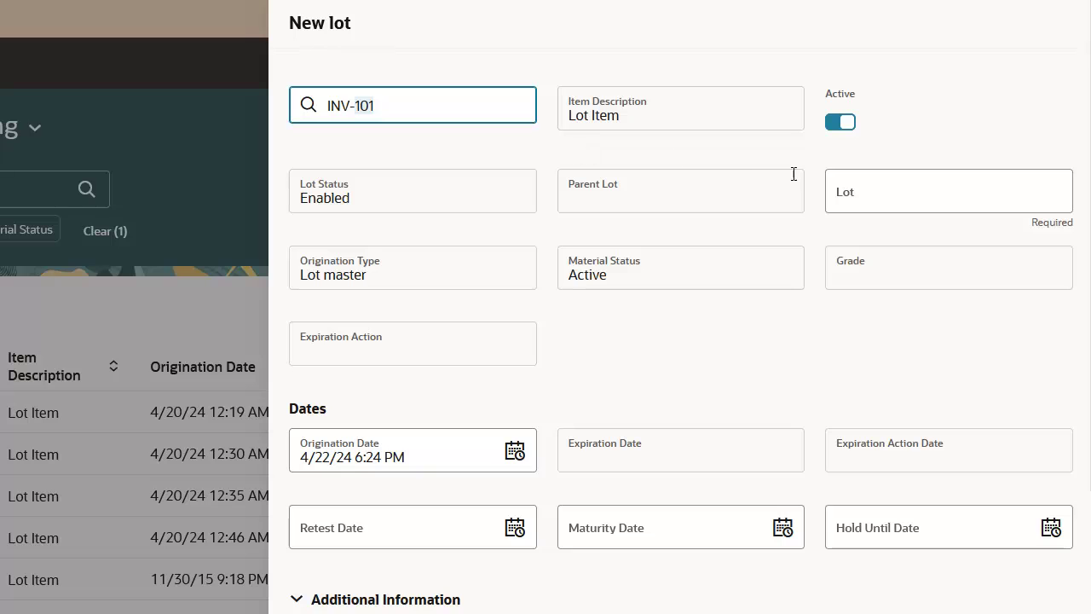
pyautogui.click(843, 200)
pyautogui.write('ABC-9876')
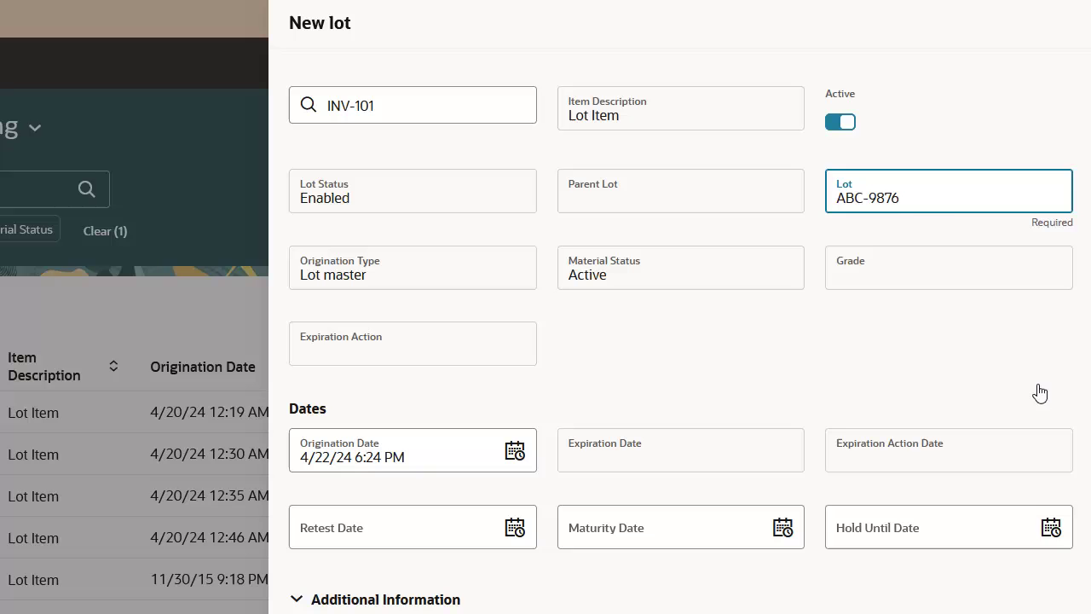
pyautogui.click(1051, 521)
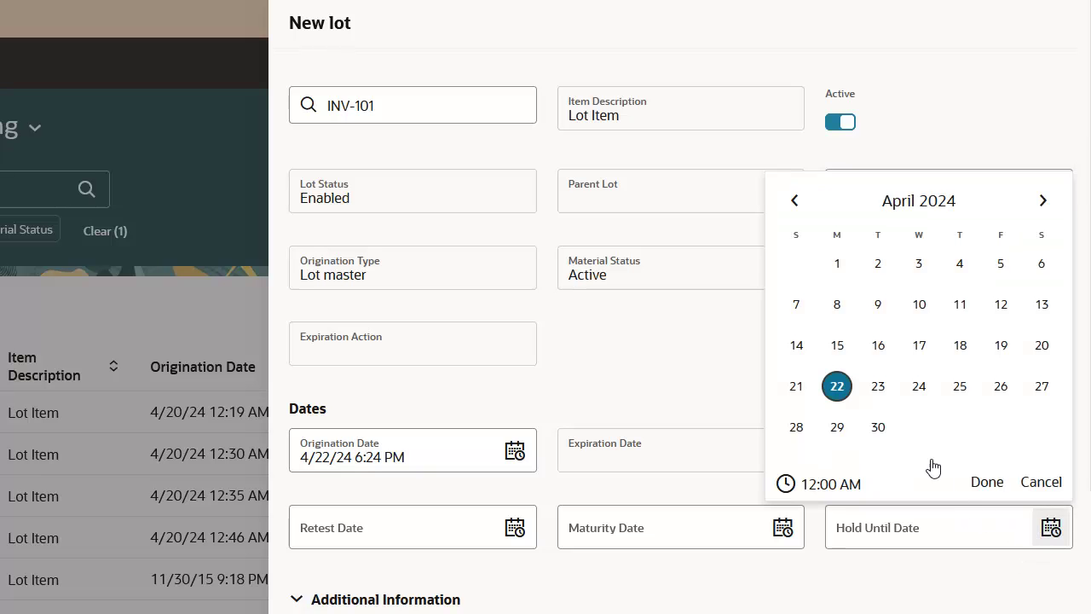
pyautogui.click(918, 392)
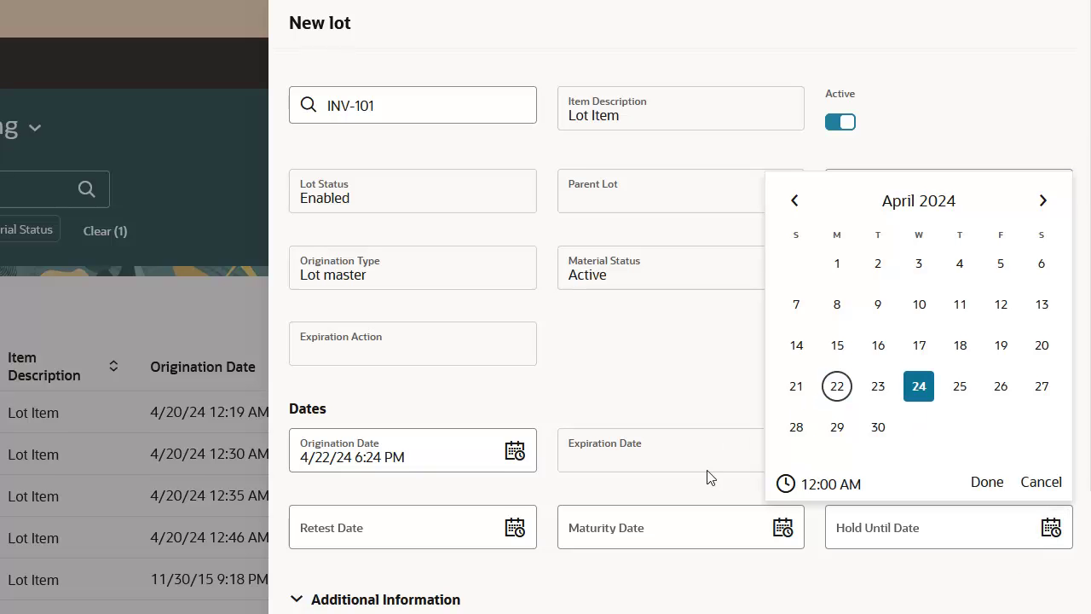
pyautogui.click(689, 564)
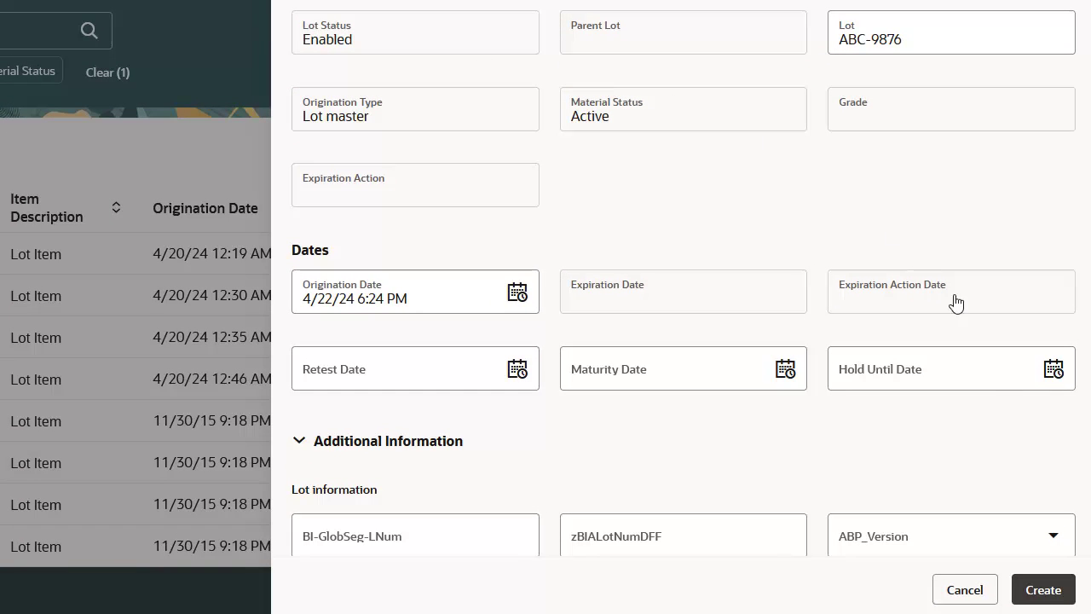
pyautogui.click(1043, 589)
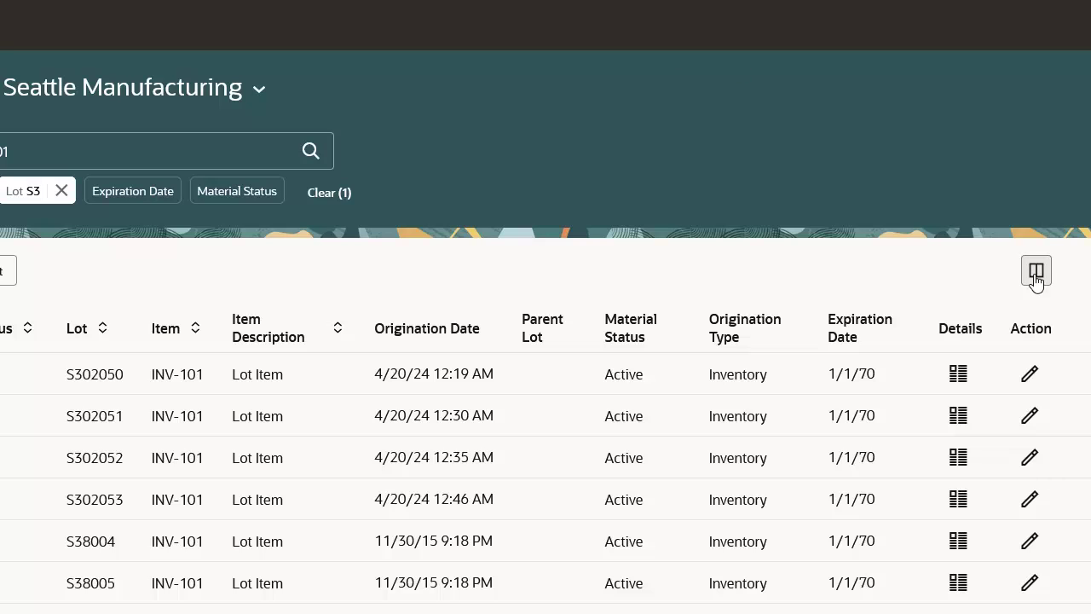
pyautogui.click(1036, 275)
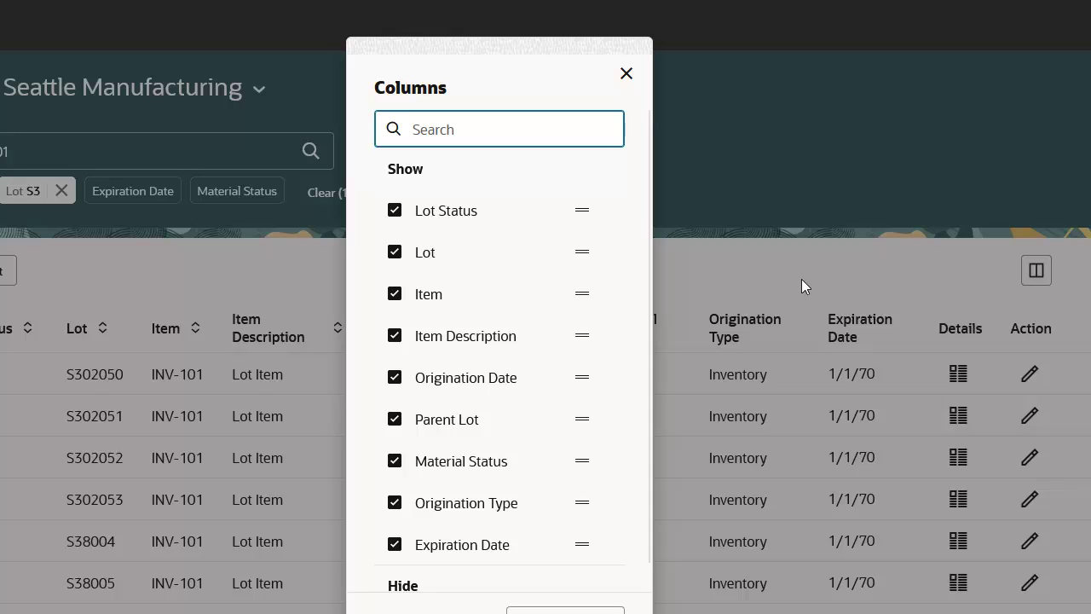
pyautogui.click(394, 419)
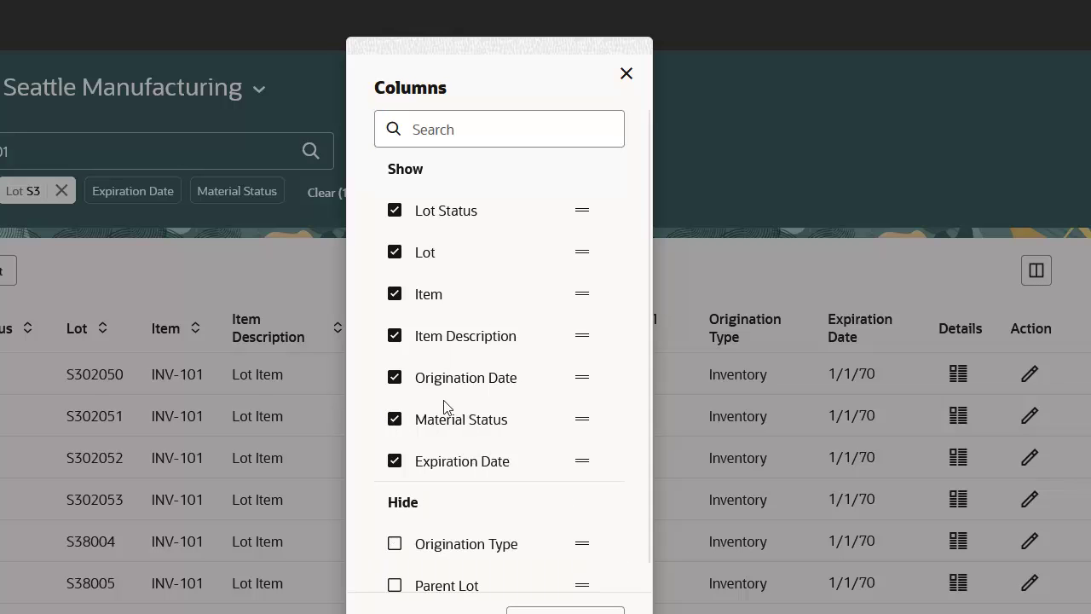
pyautogui.click(628, 75)
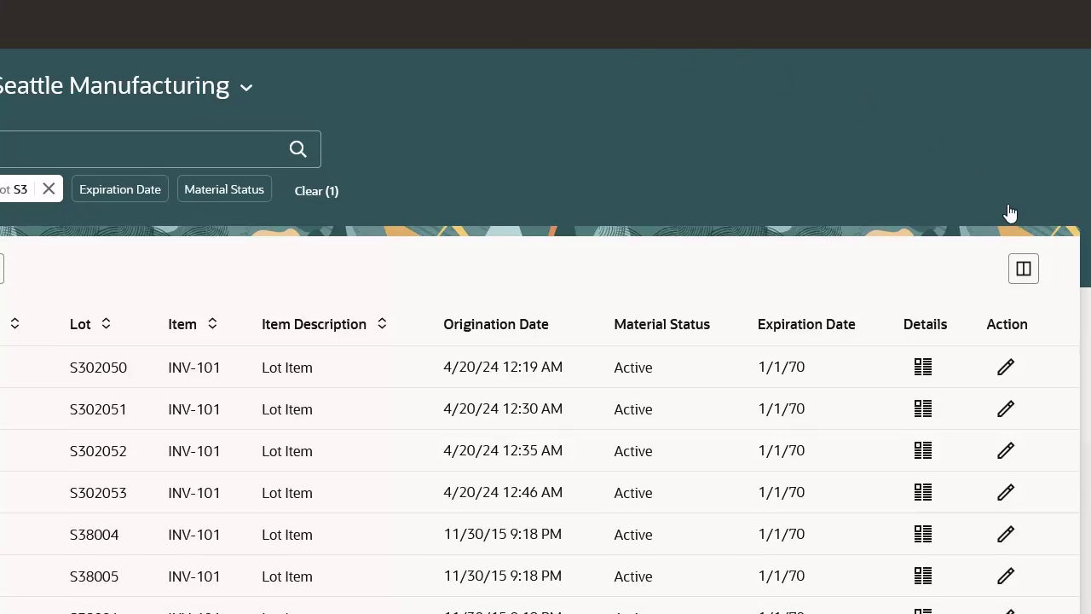
pyautogui.click(1024, 268)
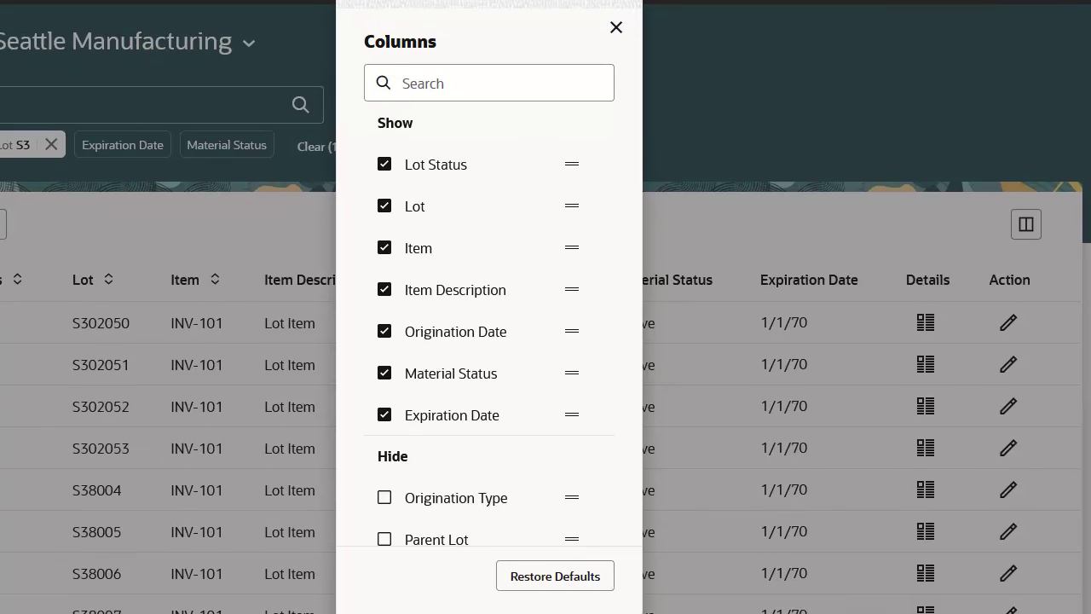
pyautogui.click(579, 571)
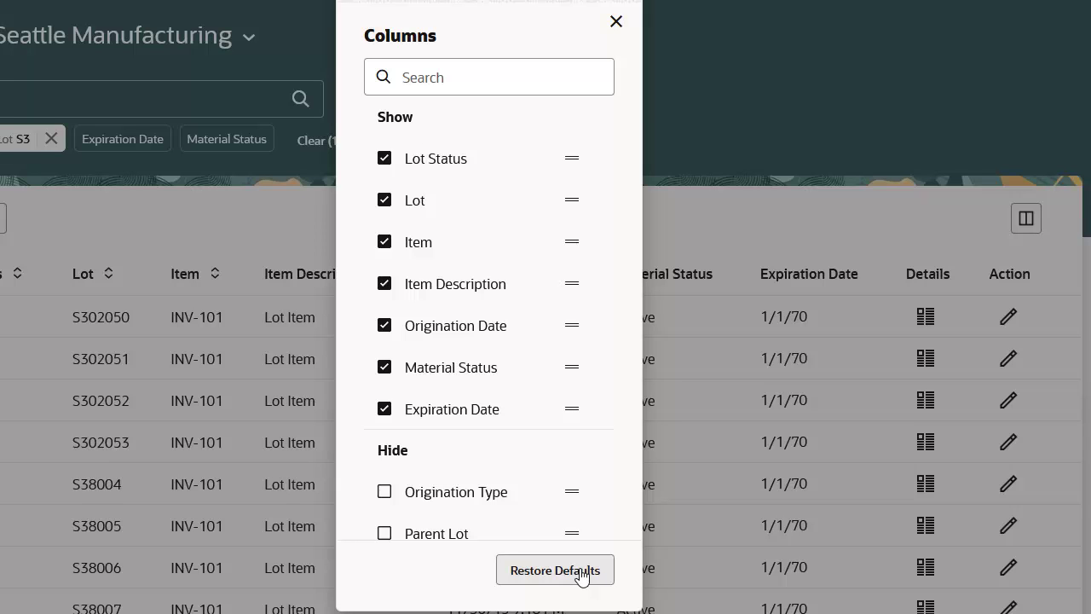
pyautogui.click(582, 571)
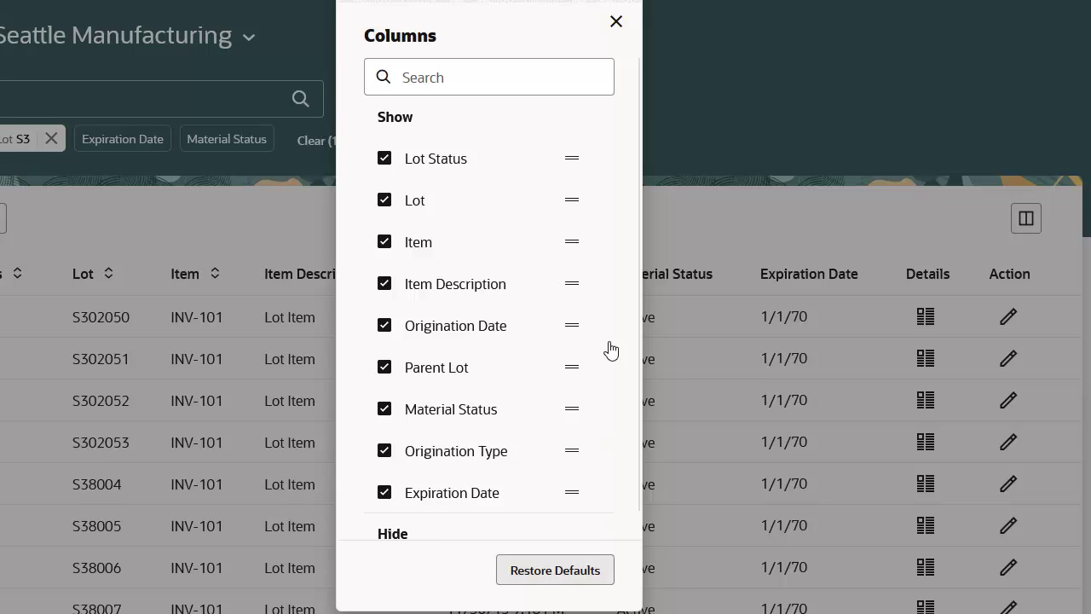
pyautogui.click(615, 23)
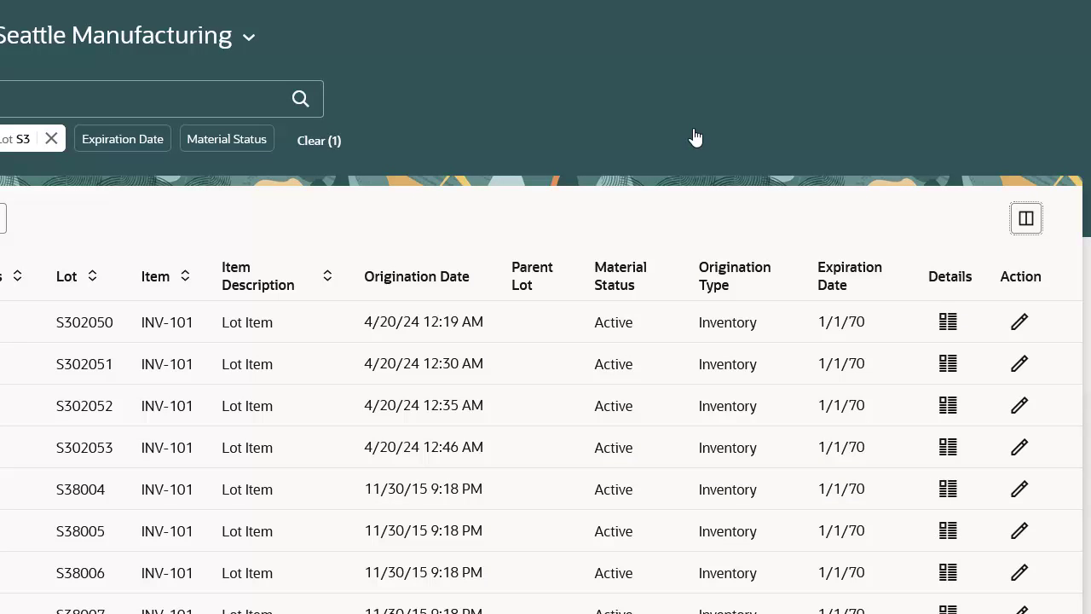
# Step: Review lot S302050's details, then close them to return to the lot list
pyautogui.click(944, 322)
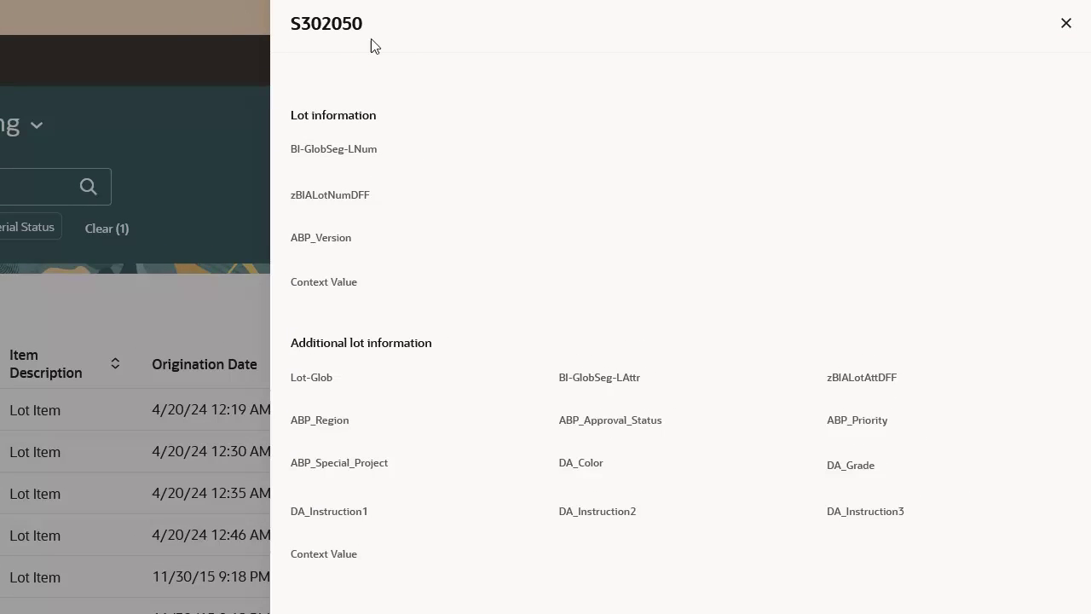
pyautogui.click(488, 152)
pyautogui.click(1066, 25)
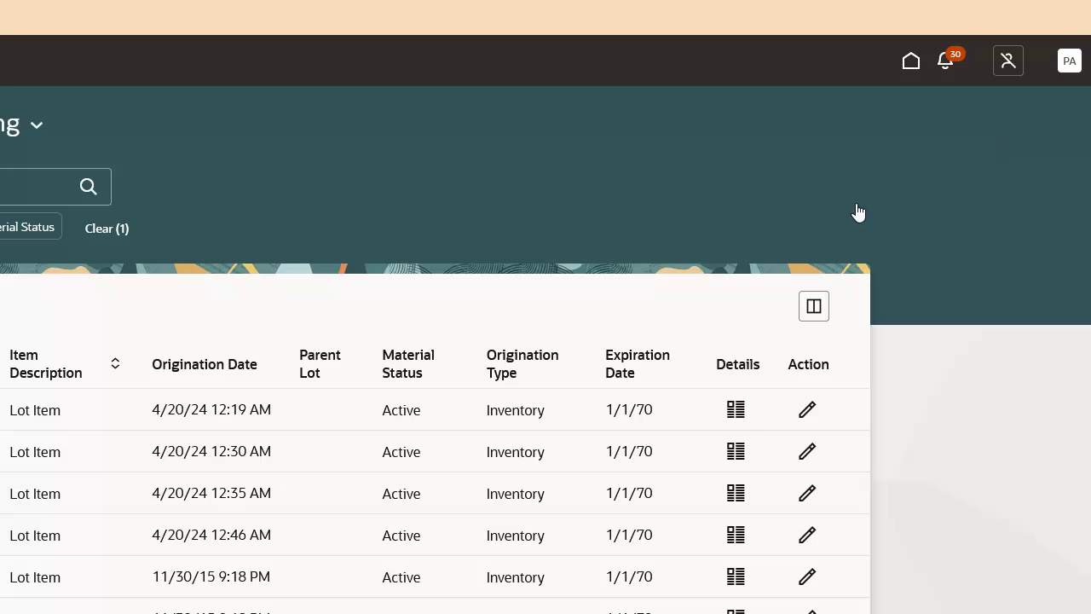
# Step: Edit lot S302050, checking the Lot Status options, and save the update
pyautogui.click(807, 409)
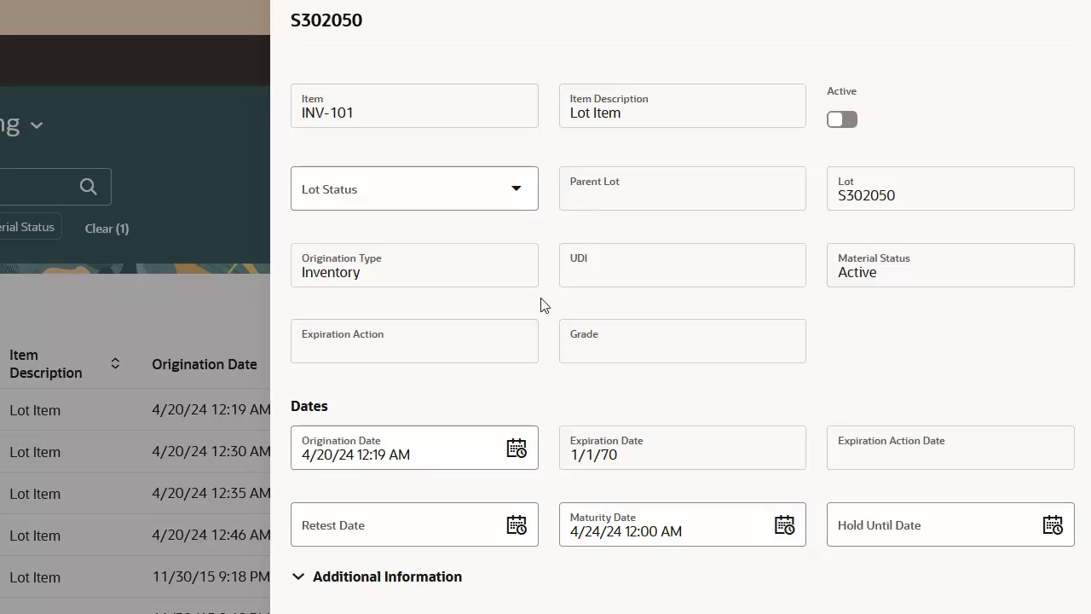
pyautogui.click(516, 192)
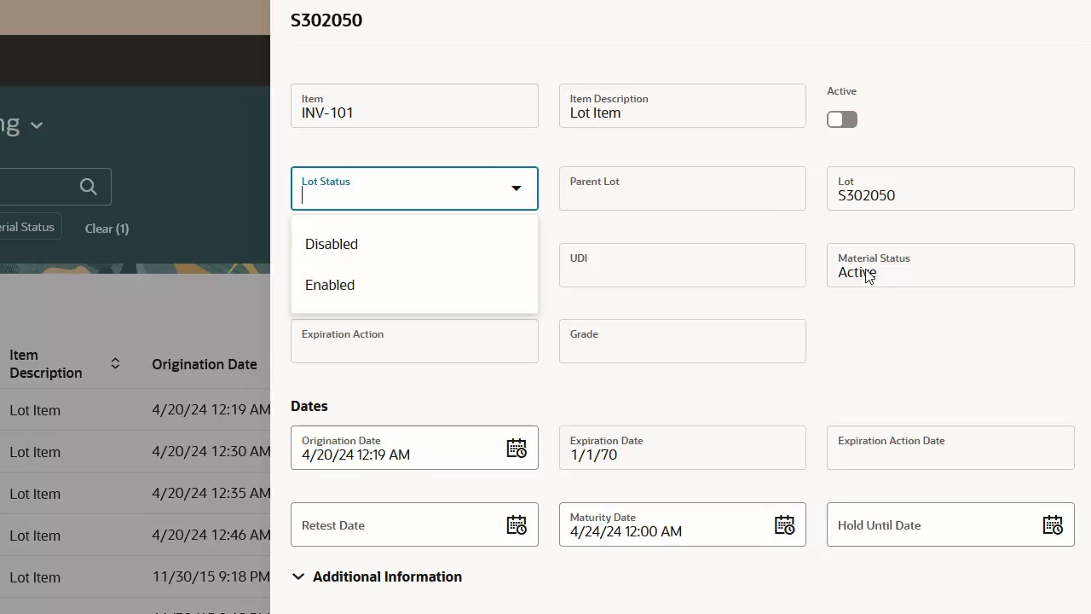
pyautogui.click(901, 352)
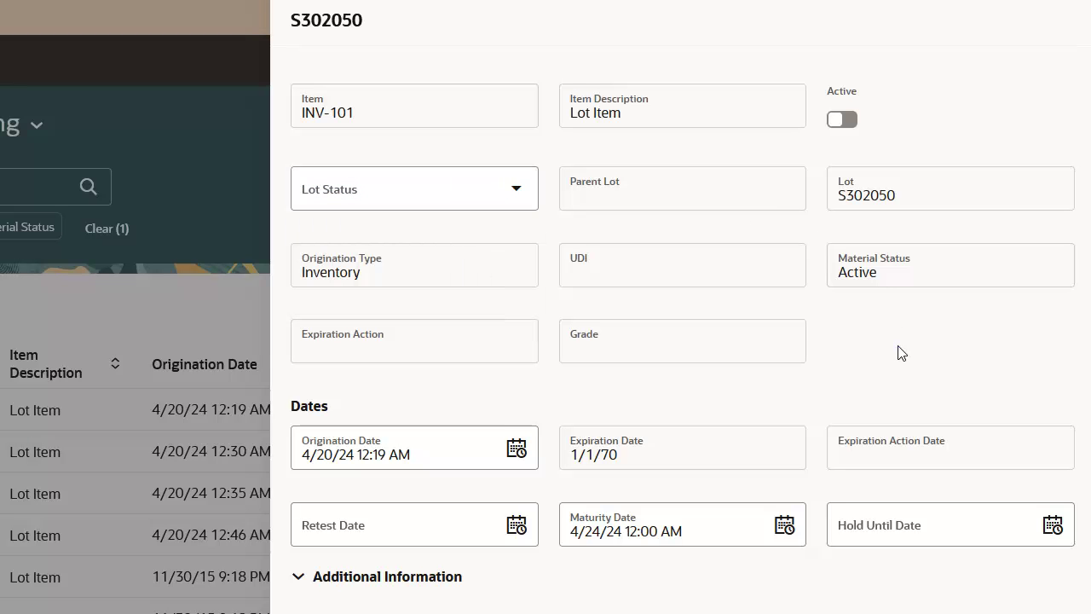
pyautogui.scroll(-5, 902, 352)
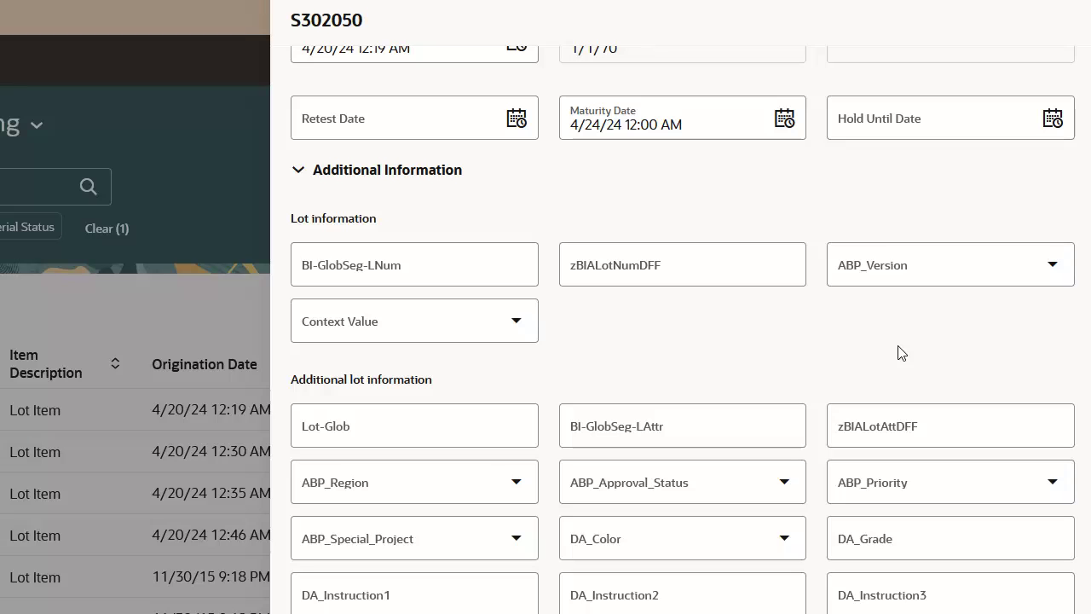
pyautogui.scroll(5, 902, 352)
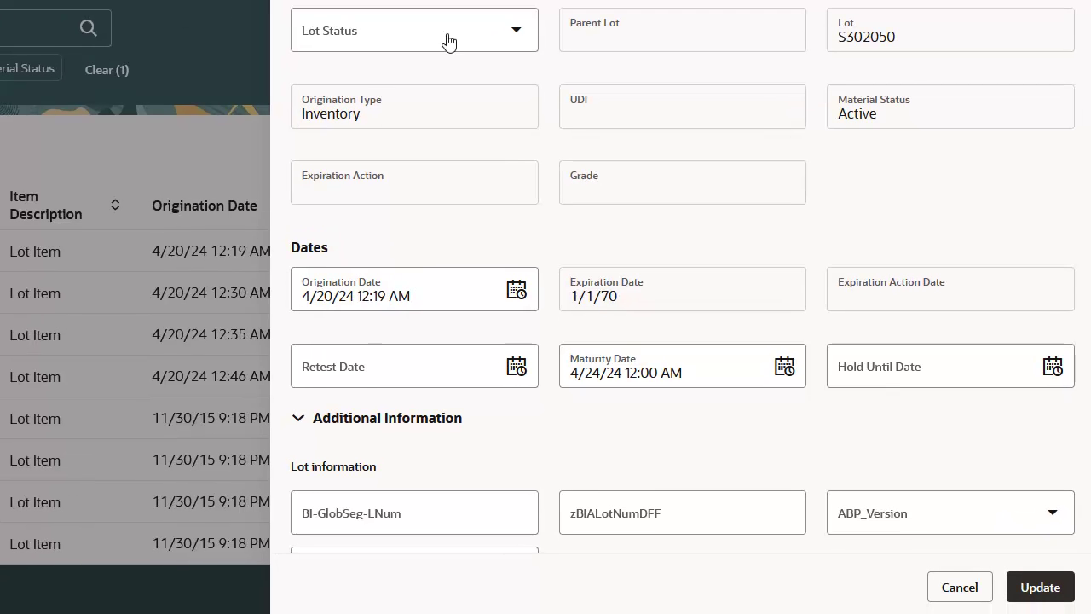
pyautogui.click(1045, 586)
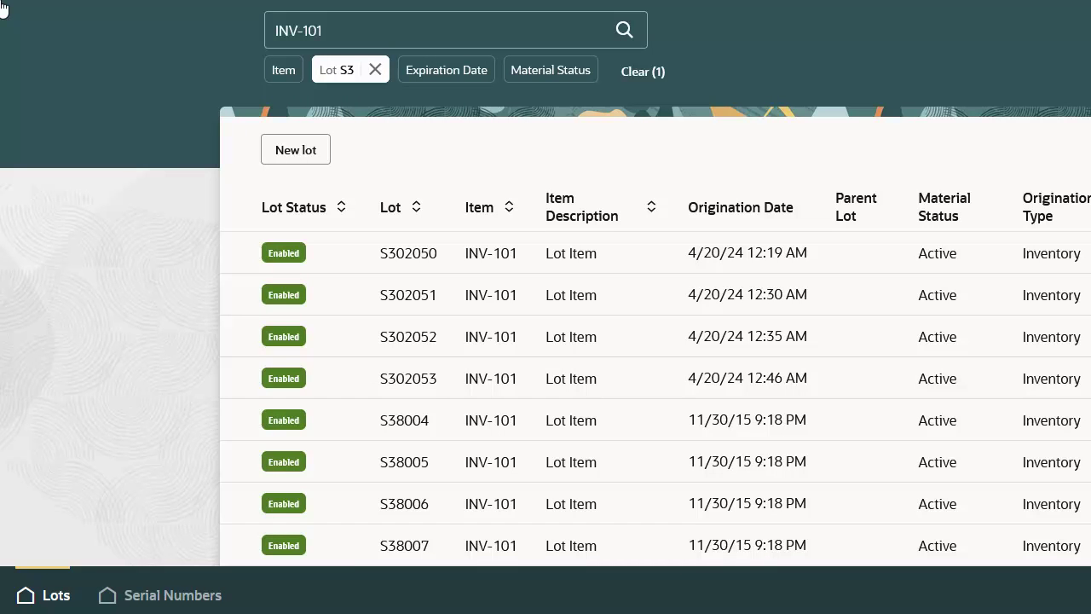
# Step: On the Serial Numbers page, search for item INV-102
pyautogui.click(199, 594)
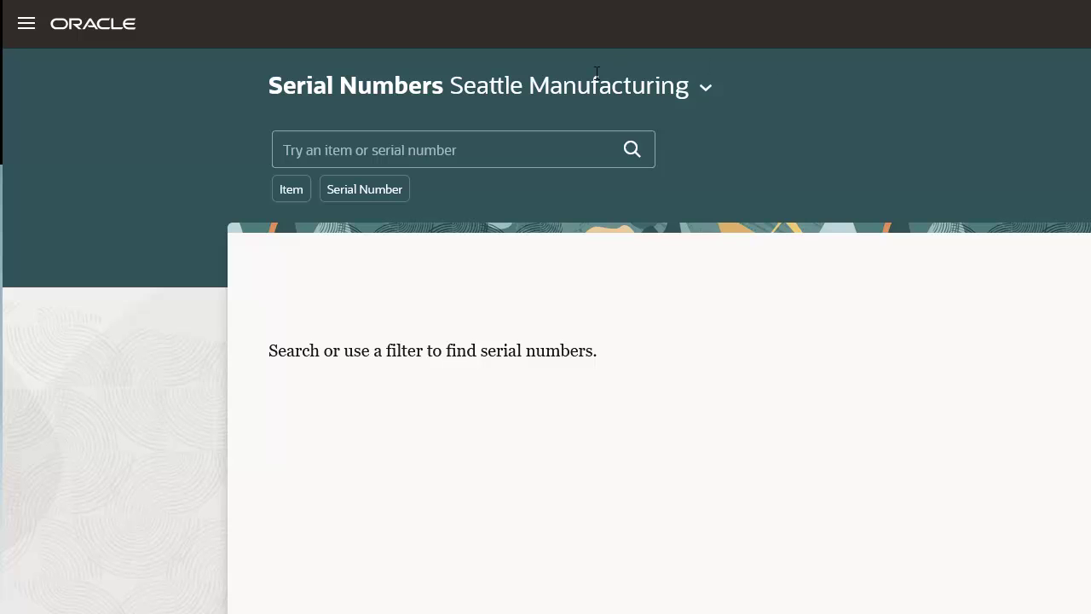
pyautogui.write('INV-102')
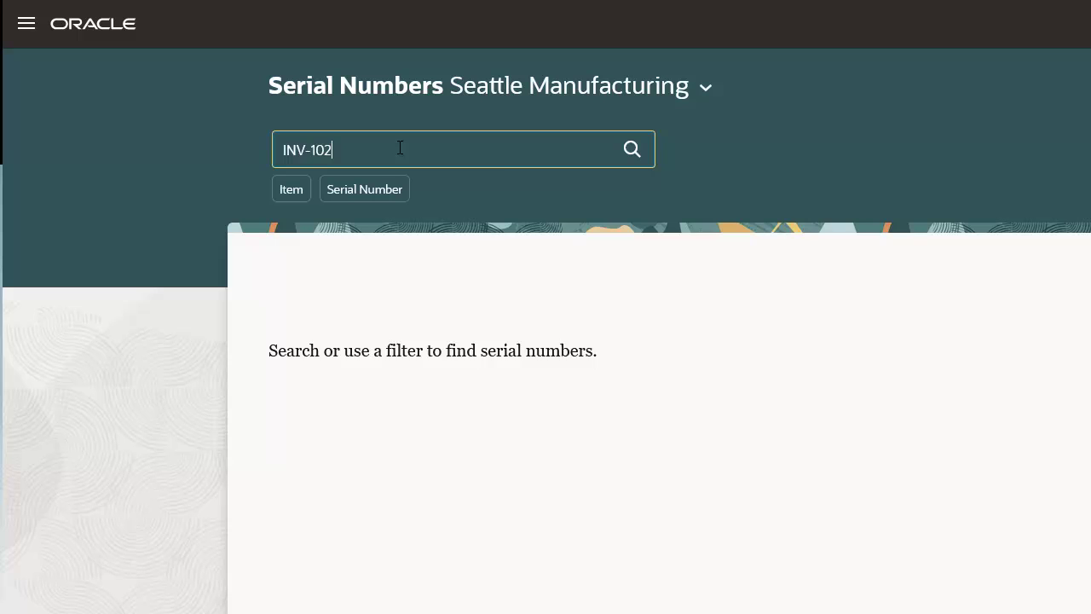
pyautogui.press('Return')
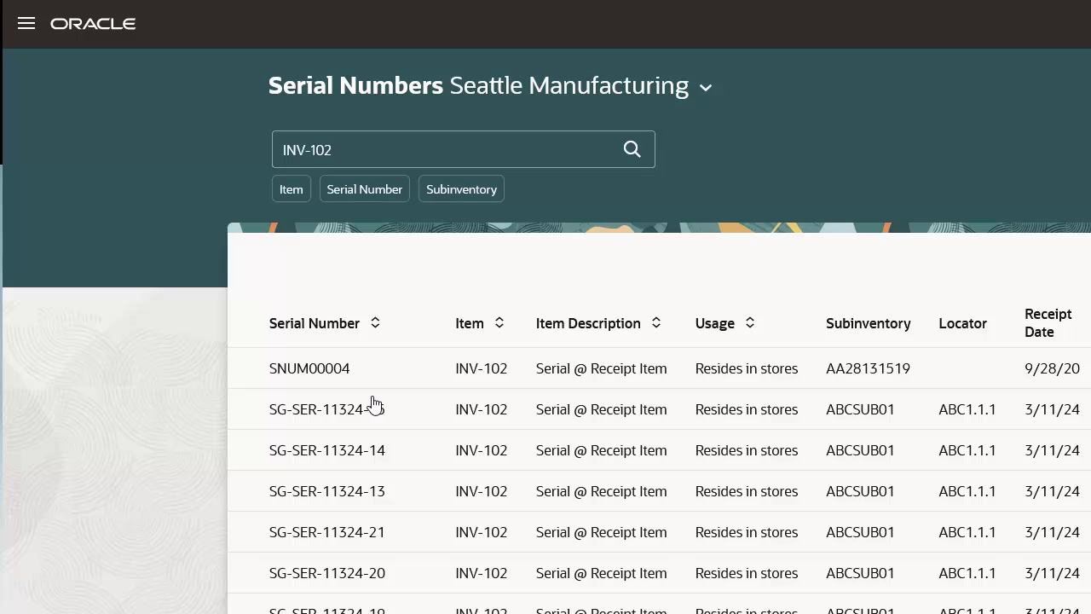
# Step: Filter the INV-102 serials by serial number PS
pyautogui.click(367, 192)
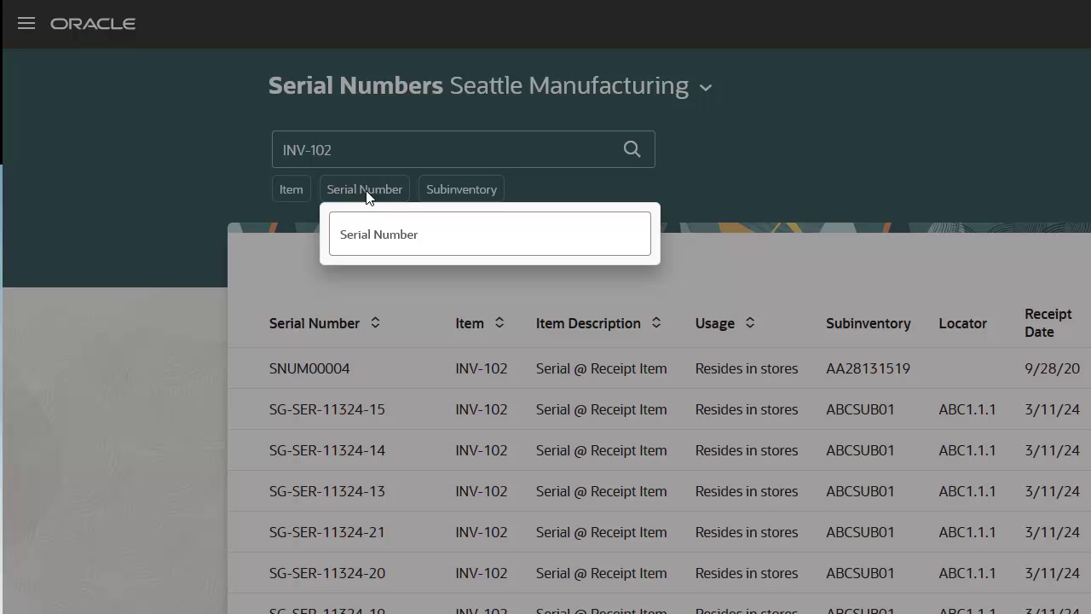
pyautogui.write('PS')
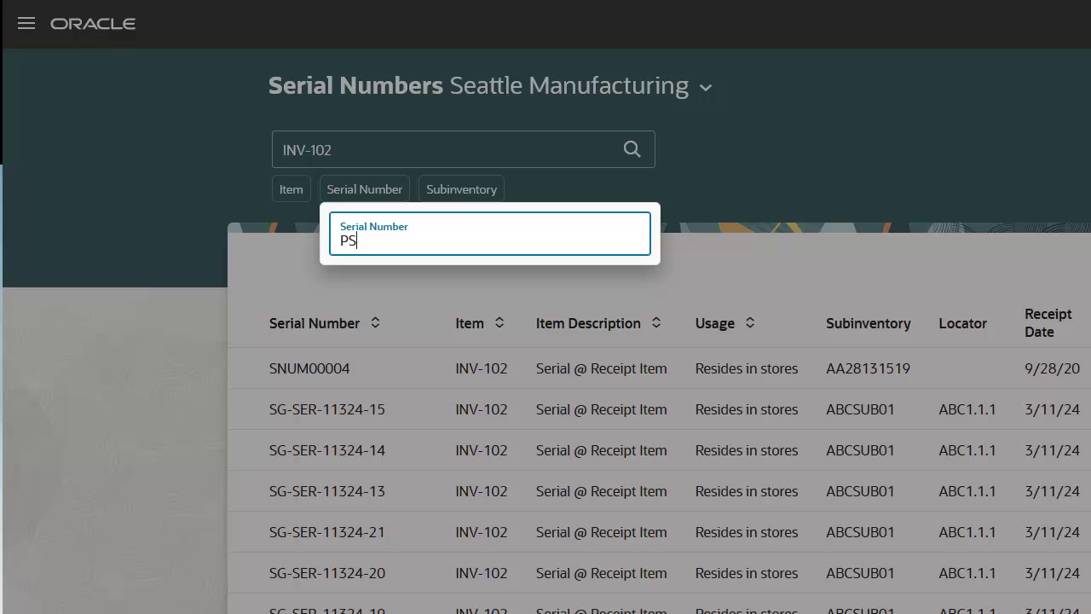
pyautogui.press('Return')
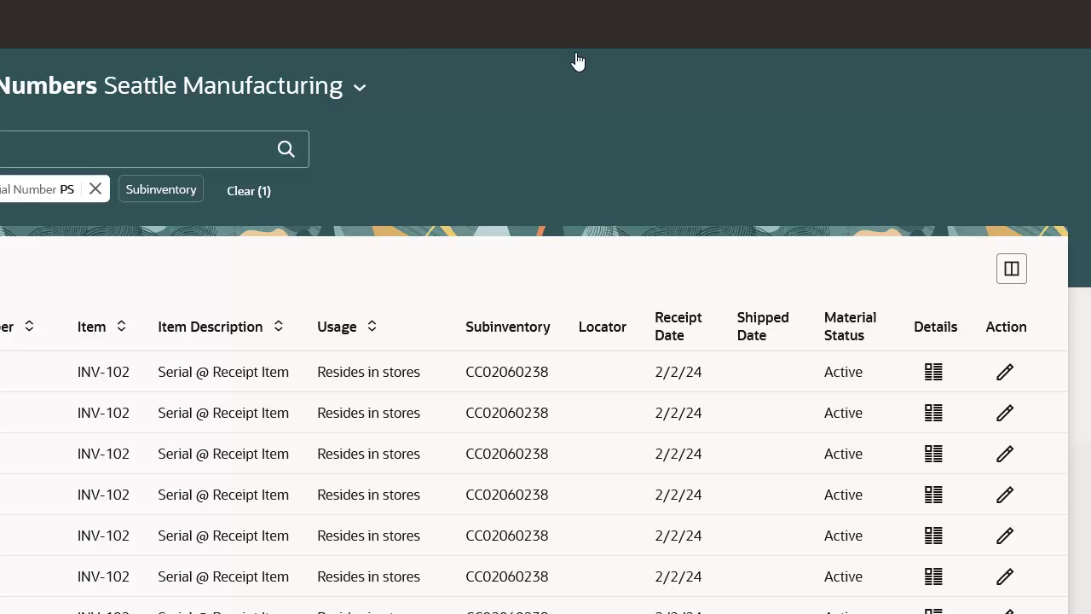
pyautogui.click(938, 377)
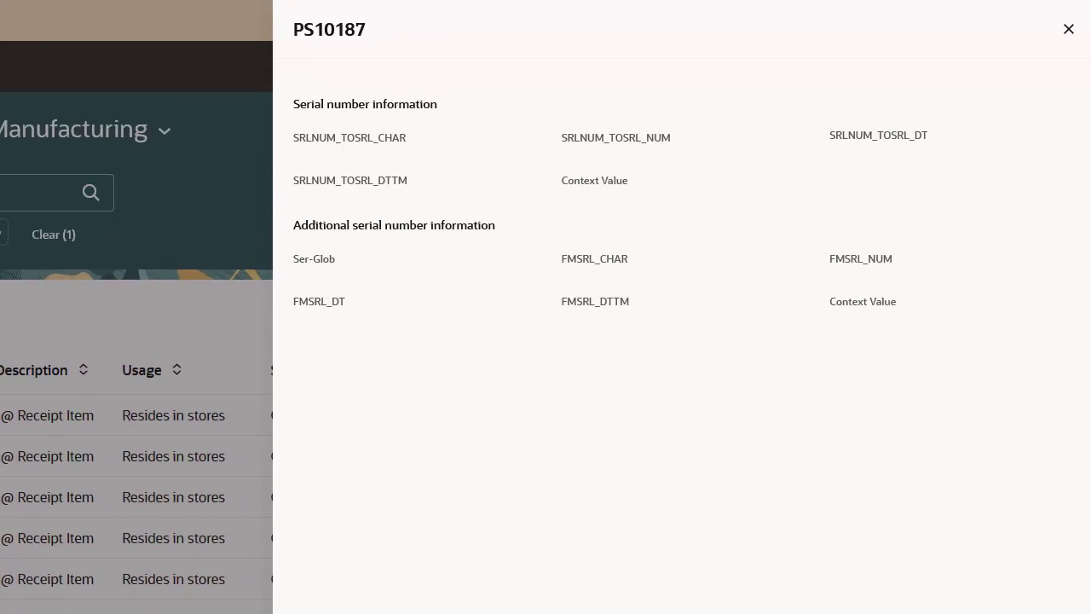
pyautogui.click(1062, 31)
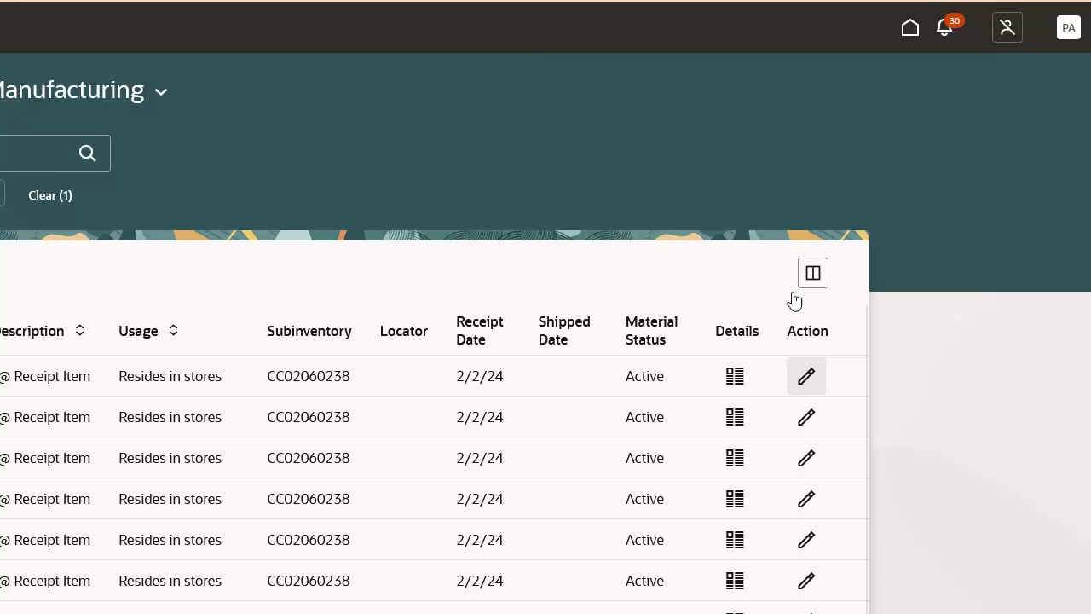
# Step: Give serial PS10187 supplier 1-800-TECHNOSTORES, INC, supplier lot SL2100 and supplier serial SSN777
pyautogui.click(804, 379)
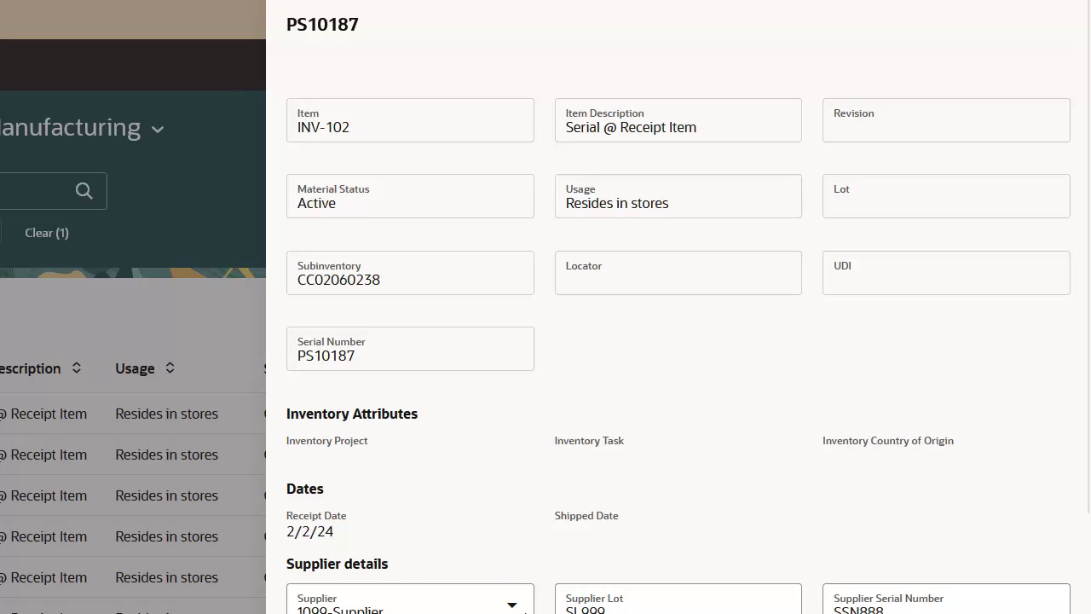
pyautogui.click(512, 604)
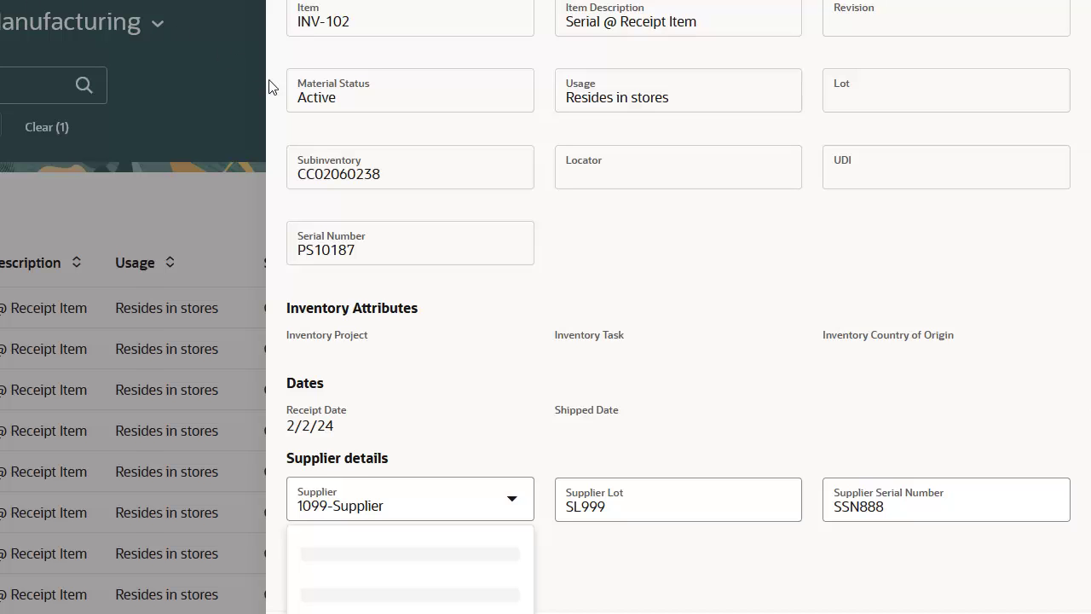
pyautogui.click(346, 282)
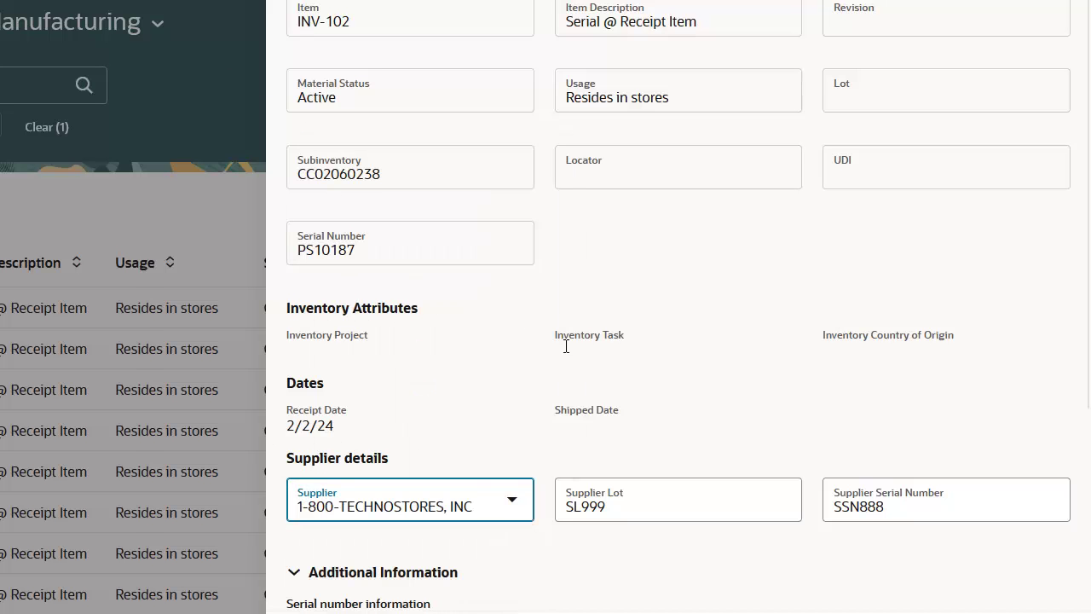
pyautogui.click(571, 505)
pyautogui.doubleClick(571, 504)
pyautogui.write('S')
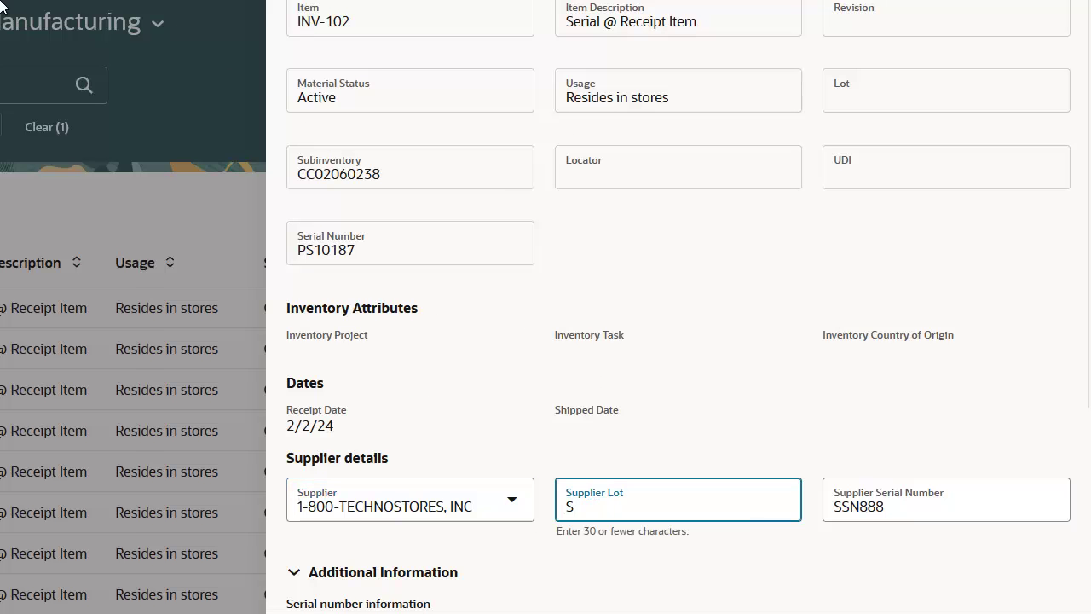
pyautogui.write('L2100')
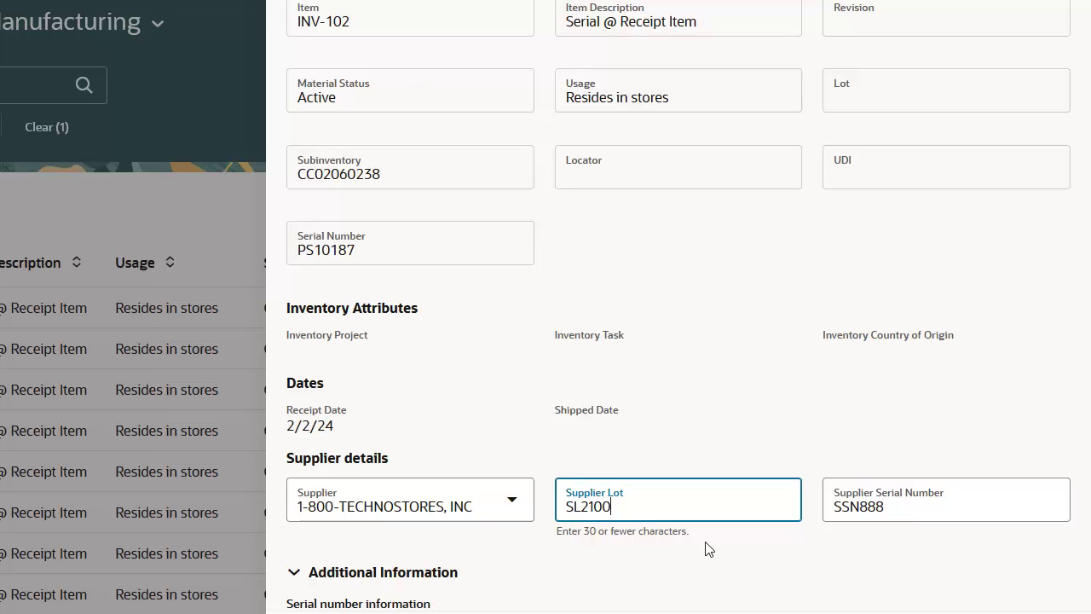
pyautogui.press('Tab')
pyautogui.write('SSN77')
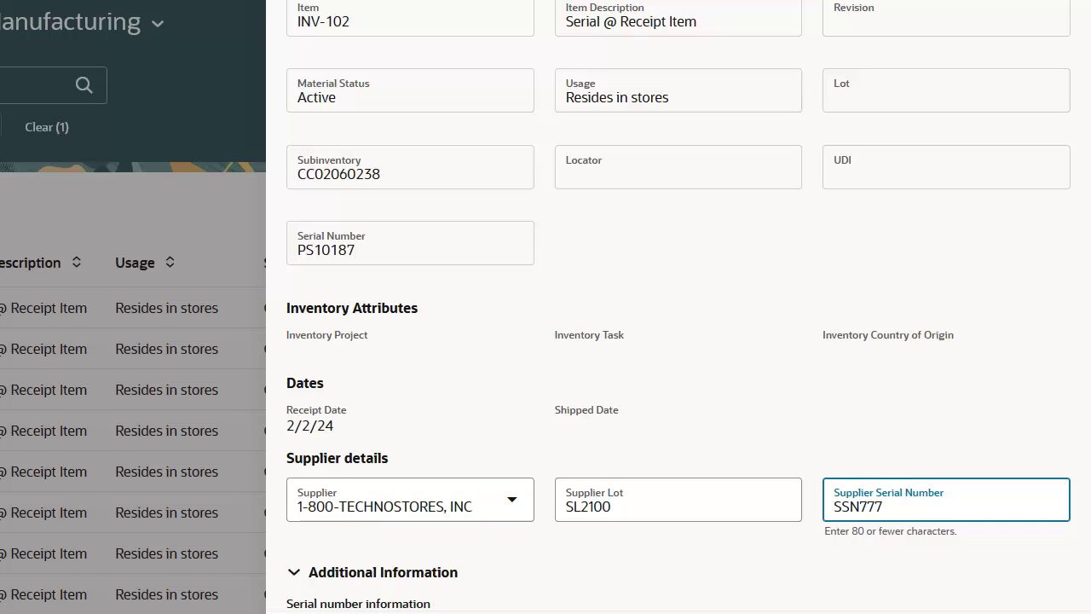
pyautogui.press('Tab')
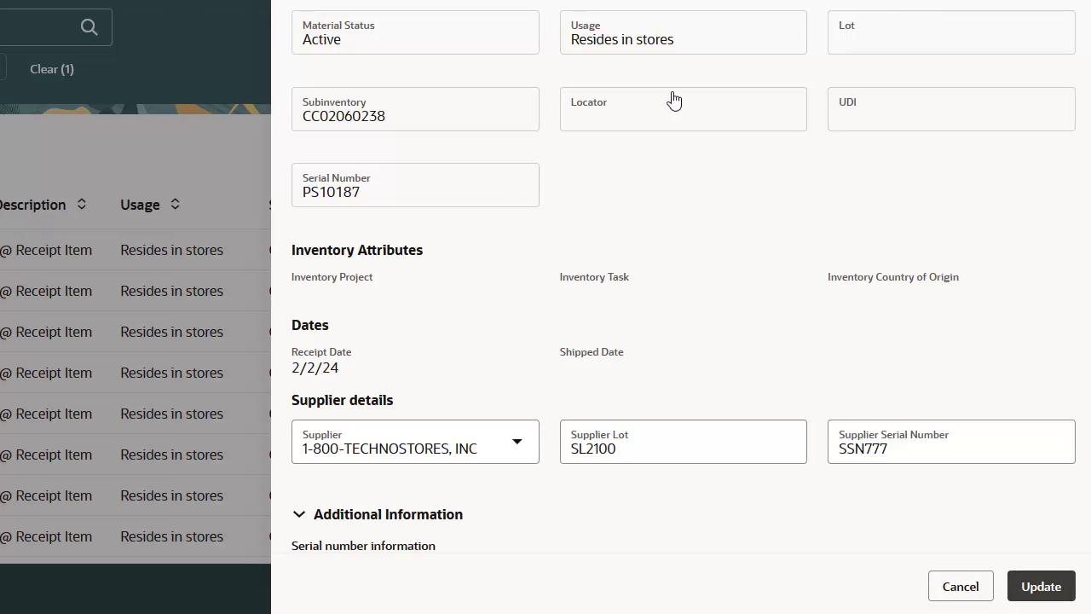
pyautogui.click(1052, 586)
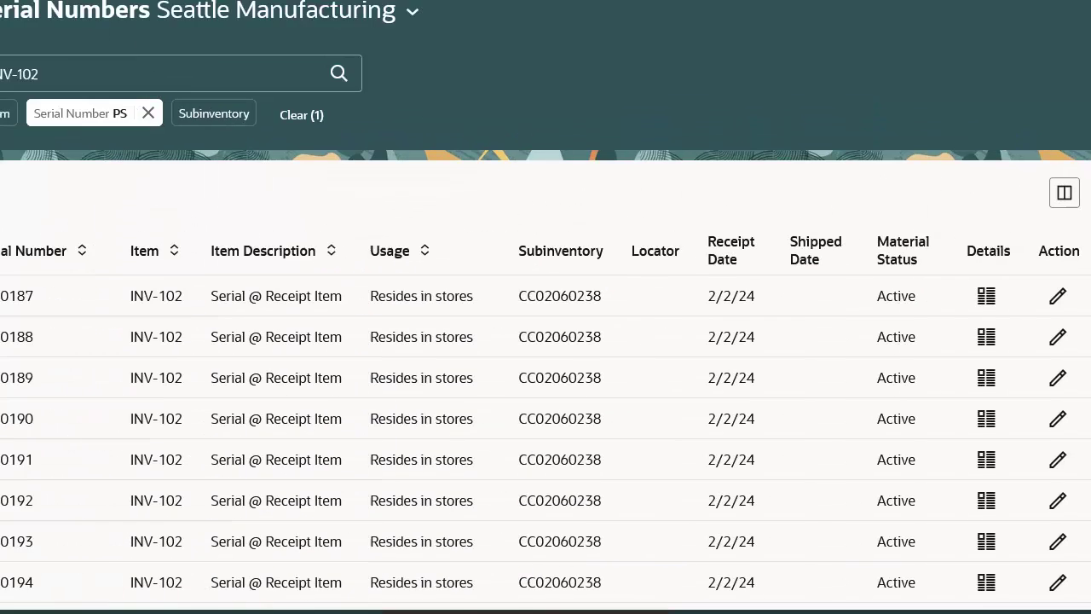